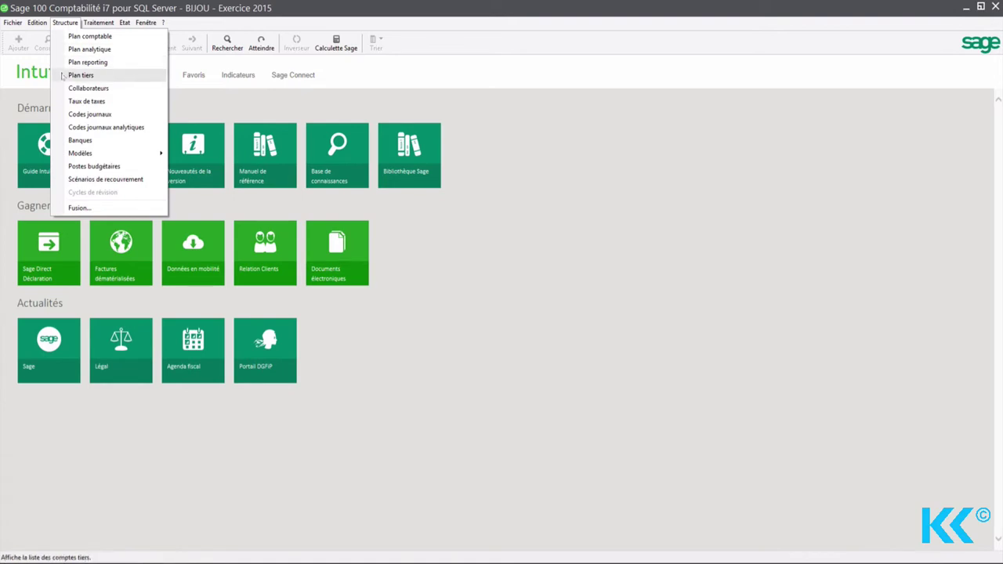
- Check the automatic lettering setting in the BILLO third-party account's Options de traitement, and close the Plan tiers
{"action": "left_click", "coordinate": [80, 75]}
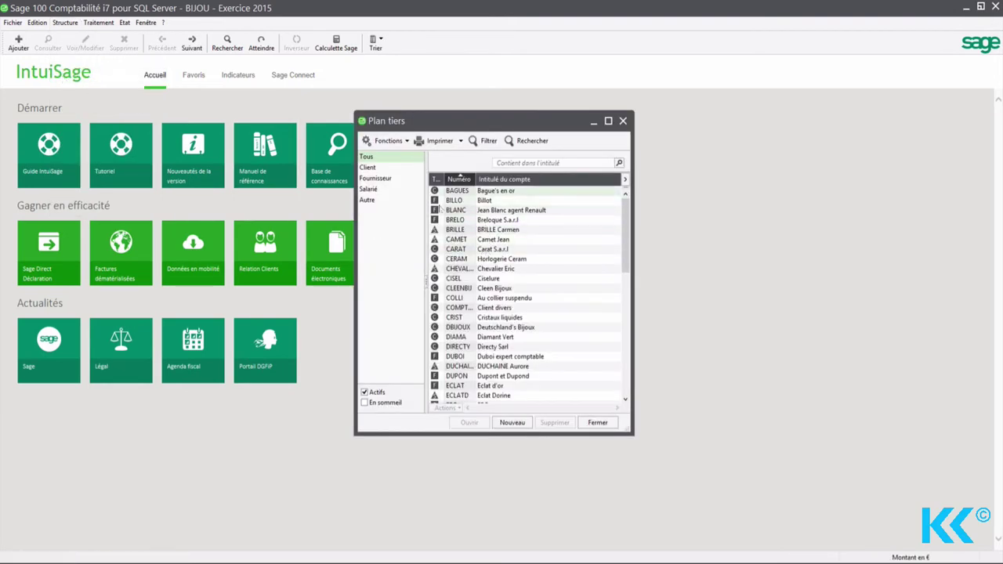
{"action": "double_click", "coordinate": [466, 200]}
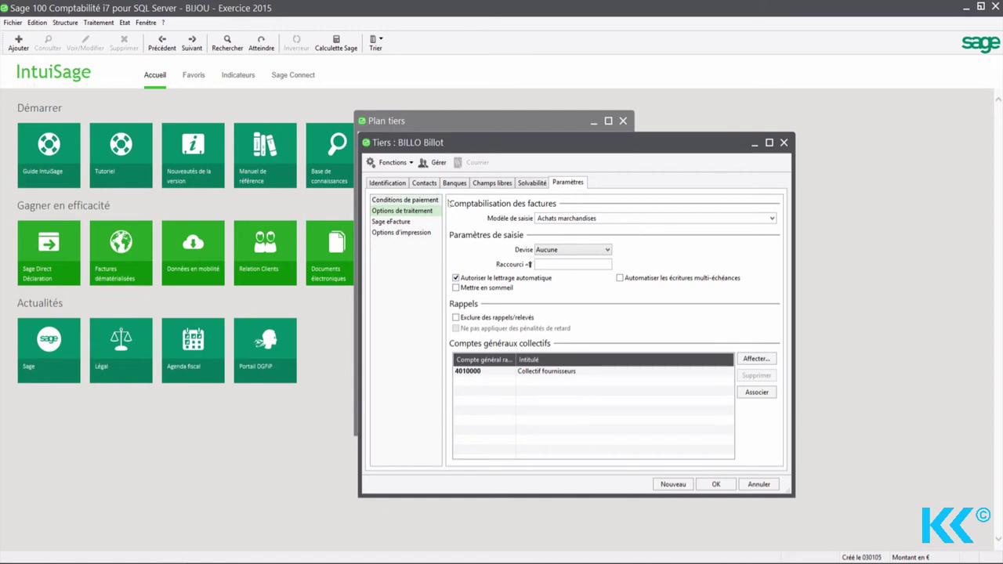
{"action": "left_click", "coordinate": [716, 484]}
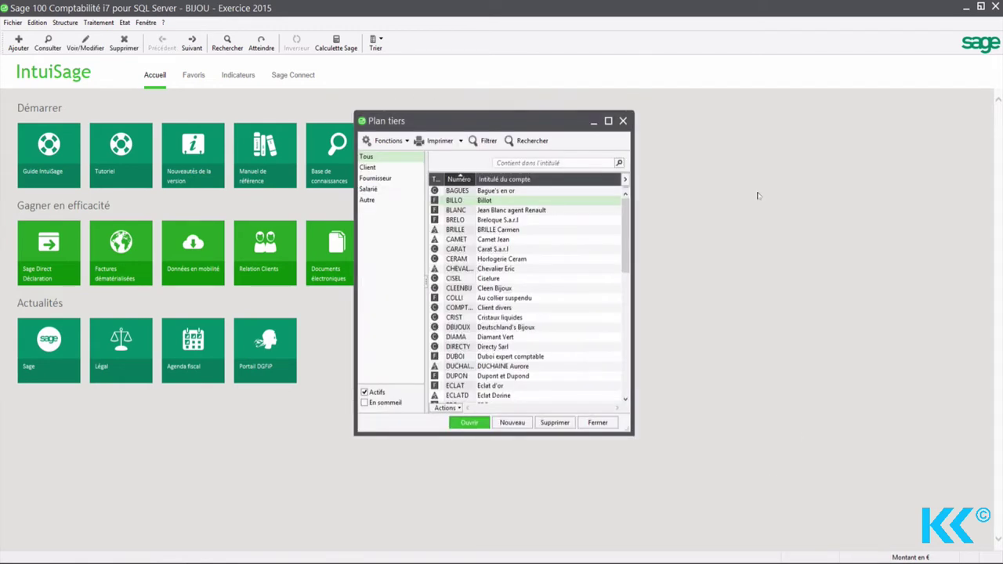
{"action": "left_click", "coordinate": [623, 121]}
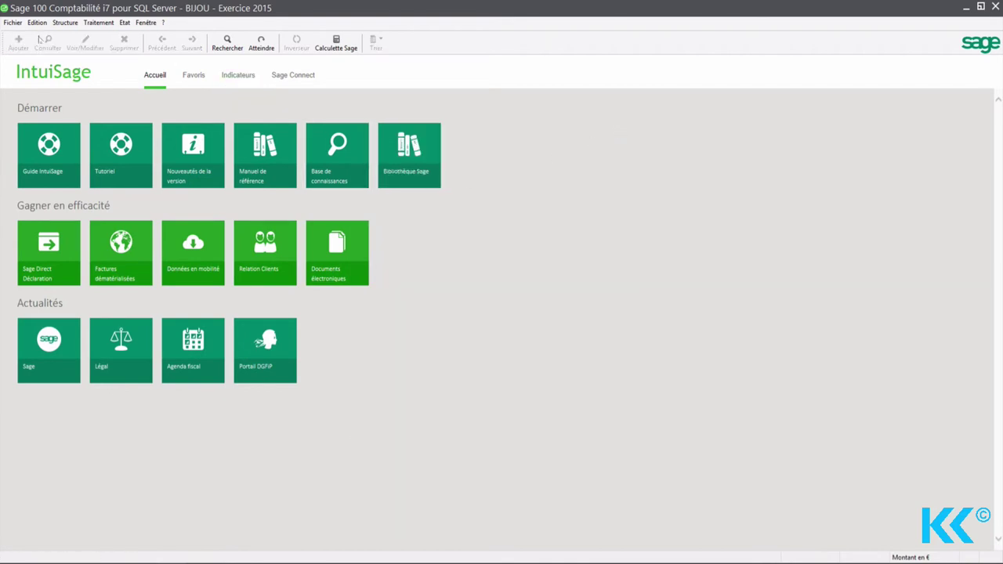
- Check the automatic lettering option in the parameters of general account 12000 in the Plan comptable, and close the chart
{"action": "left_click", "coordinate": [61, 23]}
{"action": "left_click", "coordinate": [68, 37]}
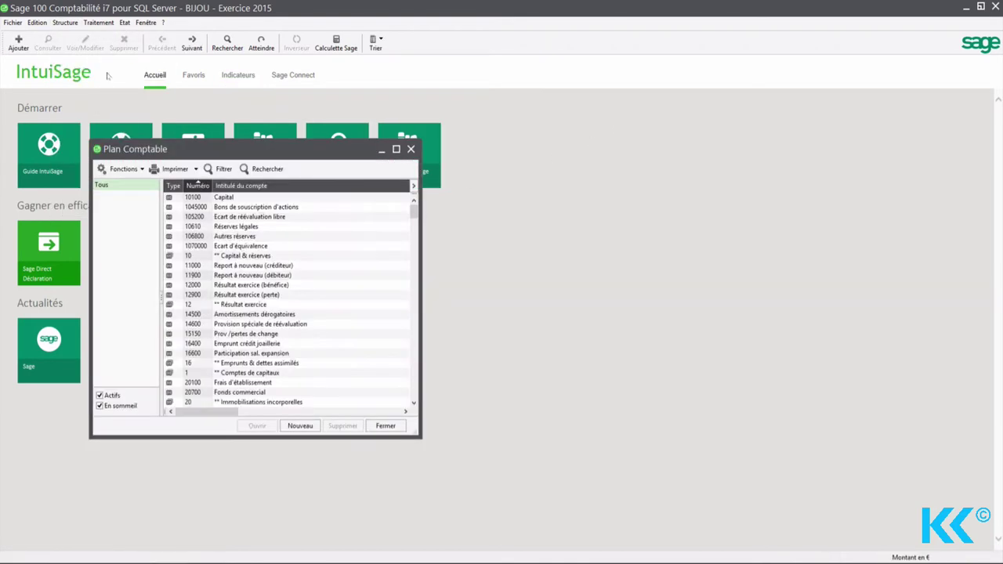
{"action": "double_click", "coordinate": [236, 286]}
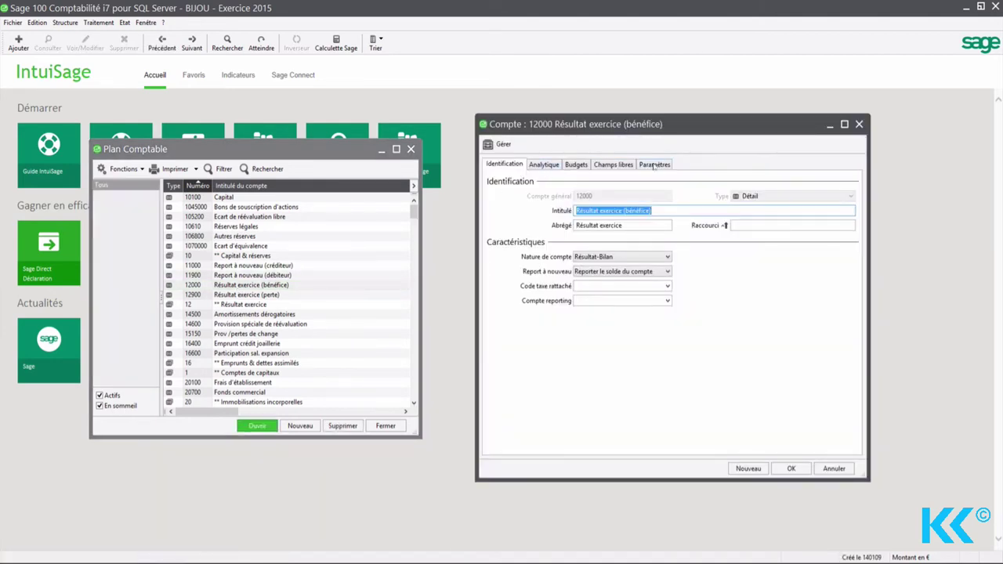
{"action": "left_click", "coordinate": [653, 164]}
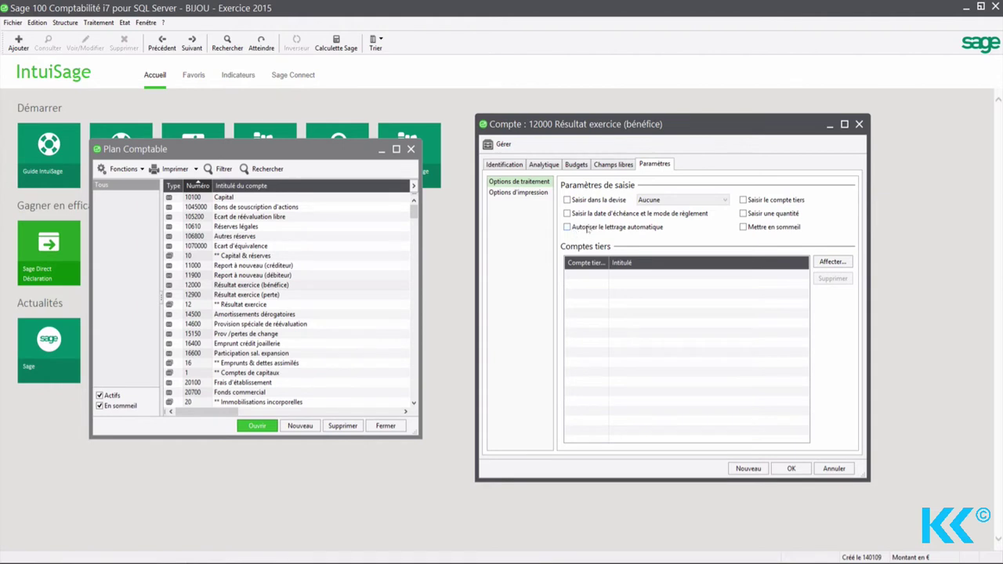
{"action": "left_click", "coordinate": [792, 468]}
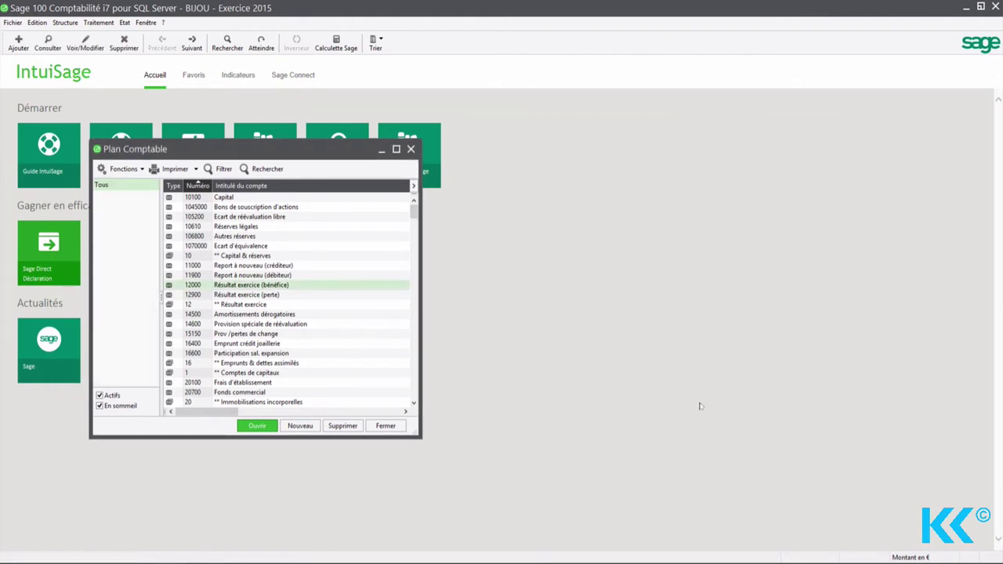
{"action": "left_click", "coordinate": [411, 149]}
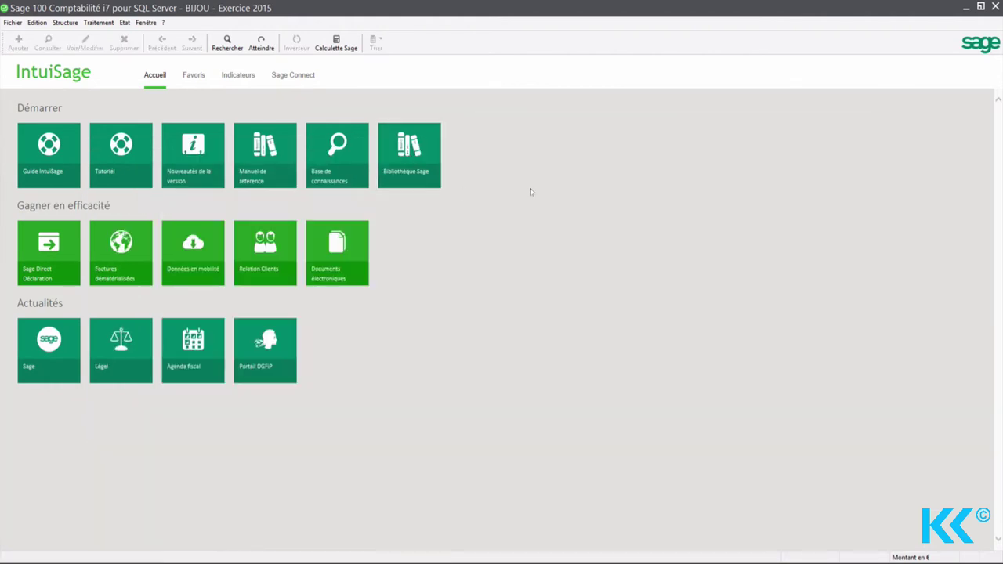
- Open the BAGUES account from Gestion des comptes tiers and start automatic lettering for it
{"action": "left_click", "coordinate": [100, 23]}
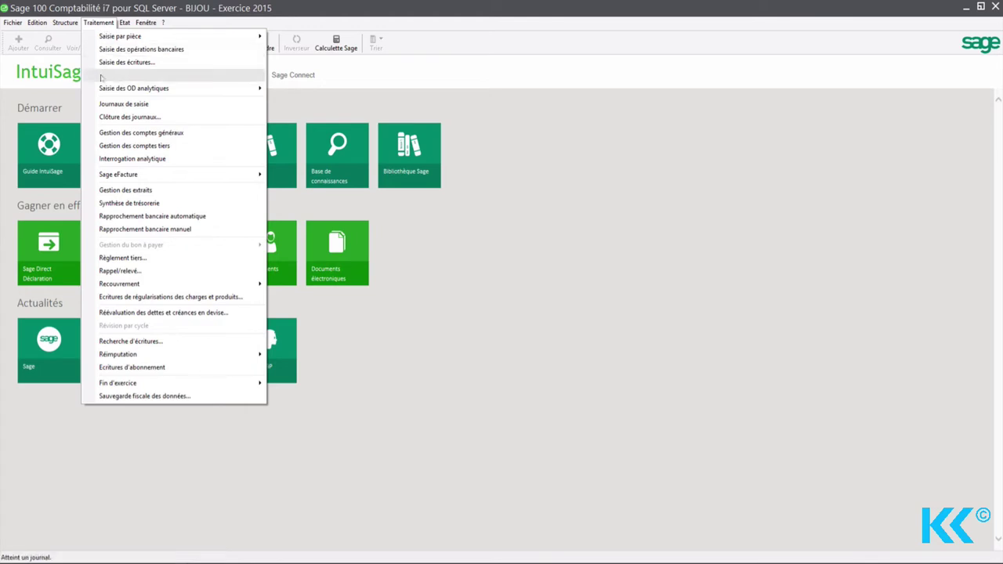
{"action": "left_click", "coordinate": [134, 146]}
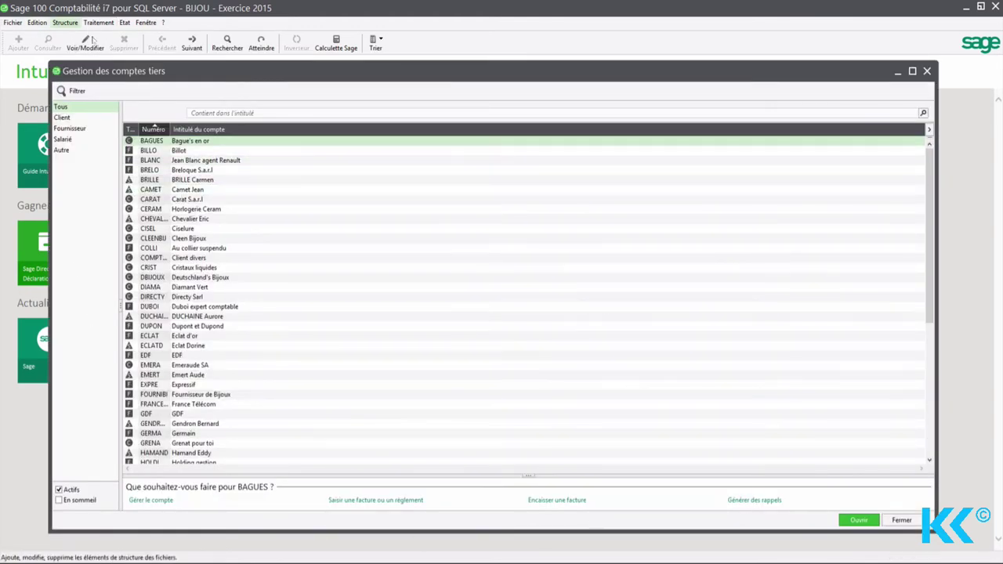
{"action": "double_click", "coordinate": [187, 141]}
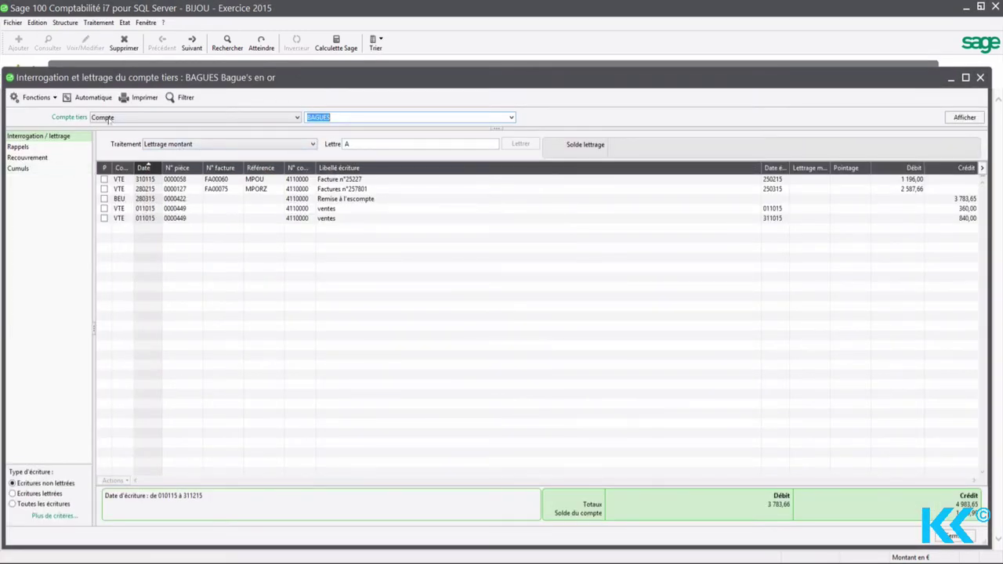
{"action": "left_click", "coordinate": [88, 103]}
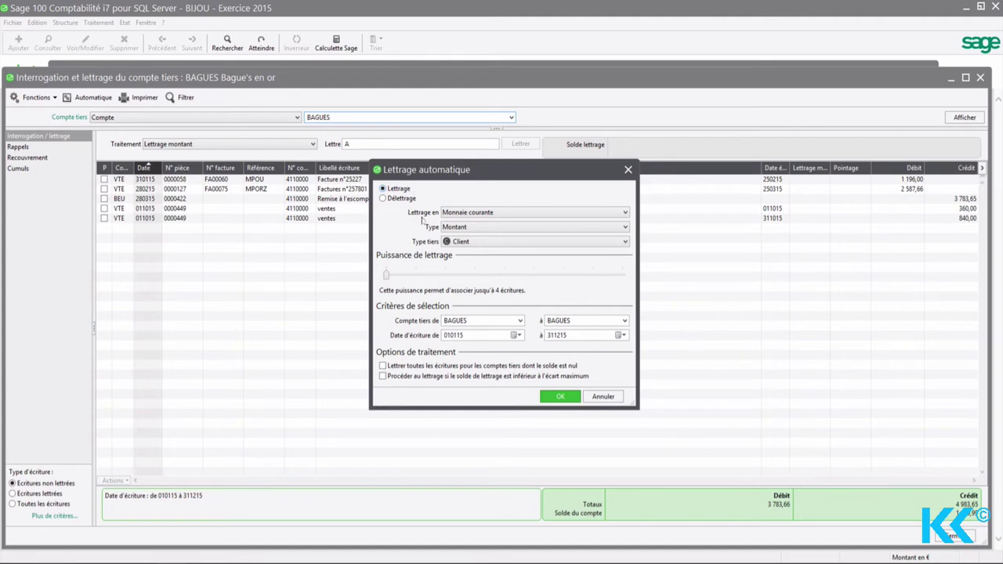
- Review the choices offered for Lettrage en, Type and Type tiers in the automatic lettering settings
{"action": "left_click", "coordinate": [484, 215]}
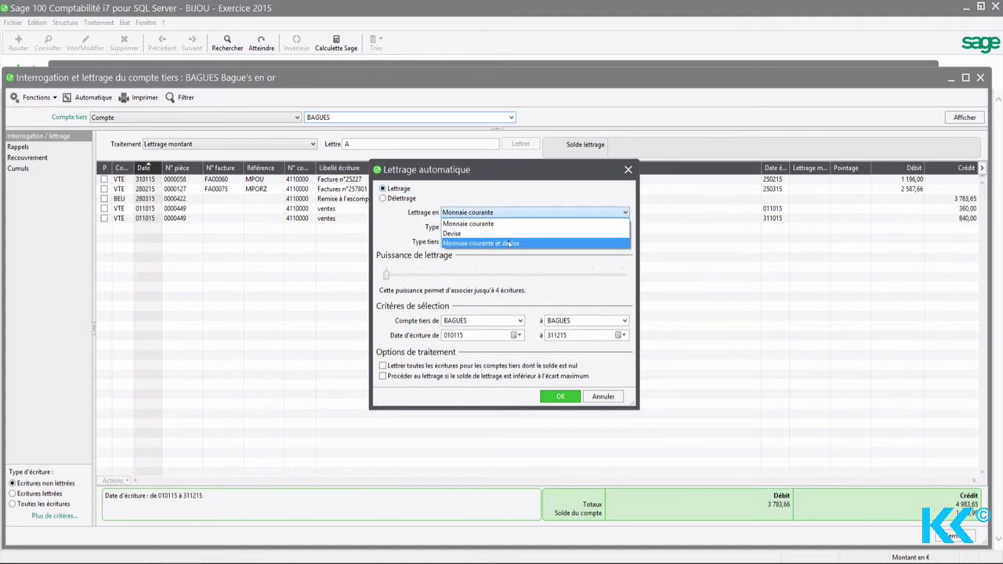
{"action": "left_click", "coordinate": [496, 227]}
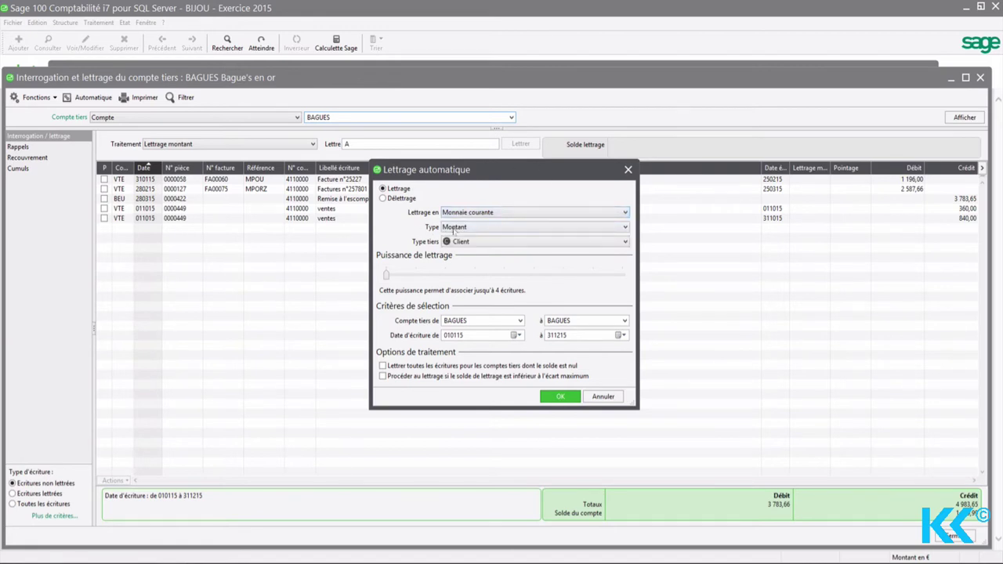
{"action": "left_click", "coordinate": [465, 228]}
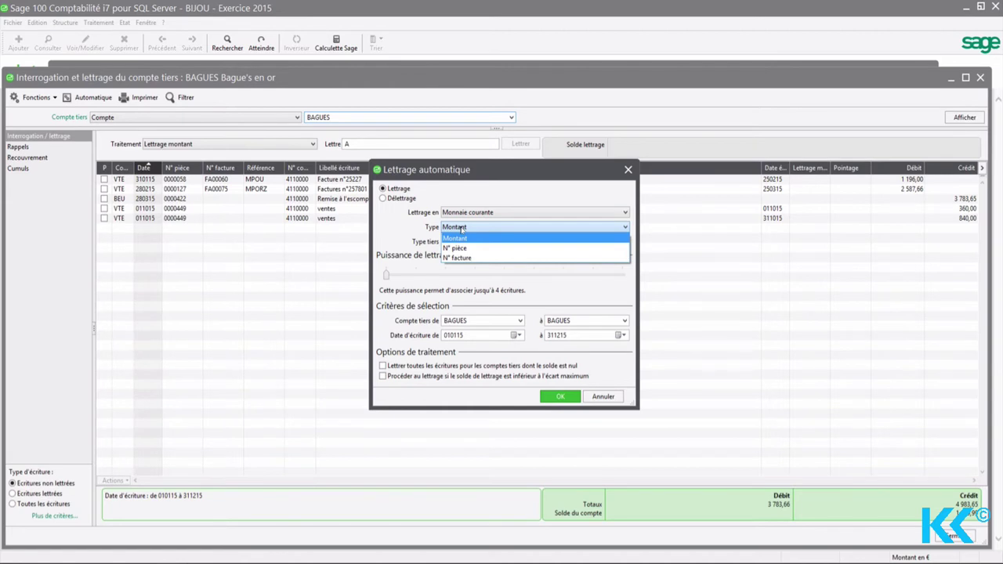
{"action": "left_click", "coordinate": [404, 233]}
{"action": "left_click", "coordinate": [474, 243]}
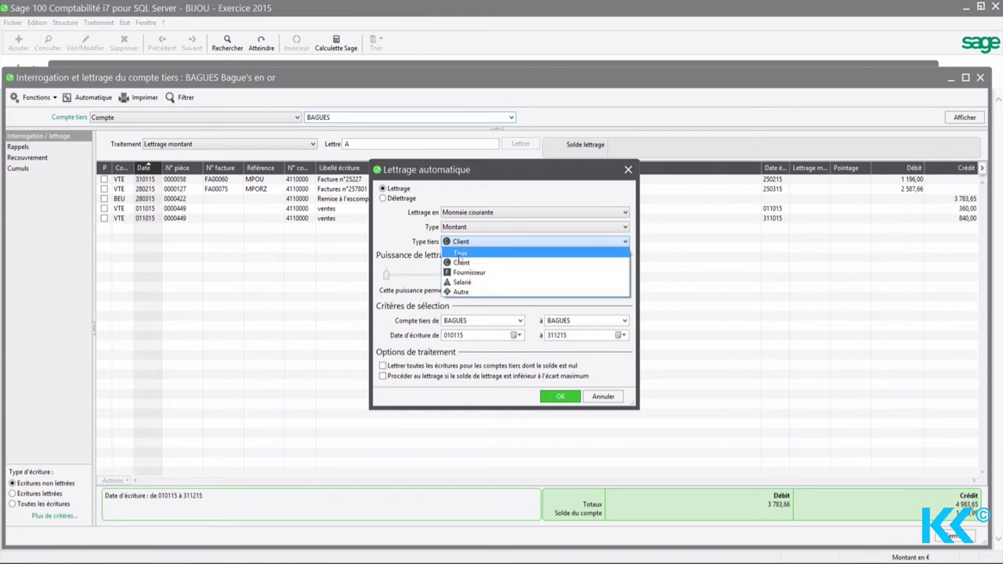
{"action": "left_click", "coordinate": [414, 236]}
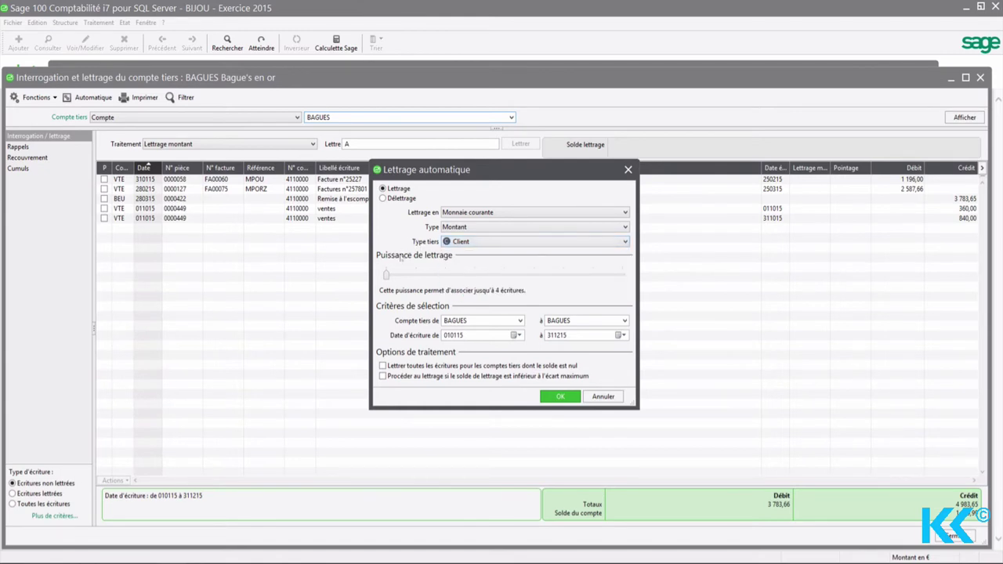
- Try the N° pièce and N° facture lettering types, and return the type to Montant
{"action": "left_click", "coordinate": [387, 276]}
{"action": "mouse_move", "coordinate": [398, 278]}
{"action": "left_mouse_down"}
{"action": "mouse_move", "coordinate": [575, 277]}
{"action": "mouse_move", "coordinate": [398, 278]}
{"action": "left_mouse_up"}
{"action": "left_click", "coordinate": [476, 233]}
{"action": "left_click", "coordinate": [463, 248]}
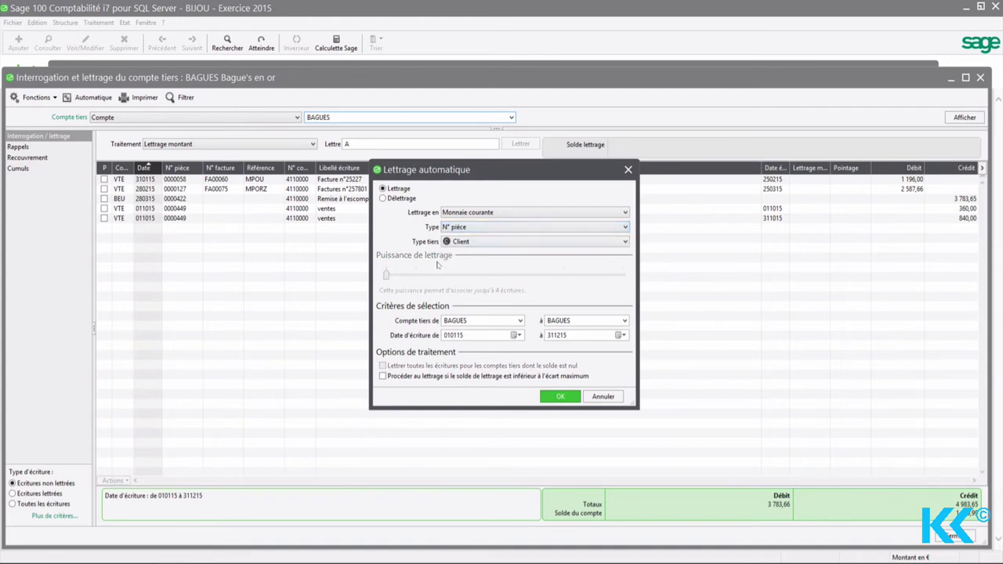
{"action": "left_click", "coordinate": [468, 229]}
{"action": "left_click", "coordinate": [463, 260]}
{"action": "left_click", "coordinate": [466, 230]}
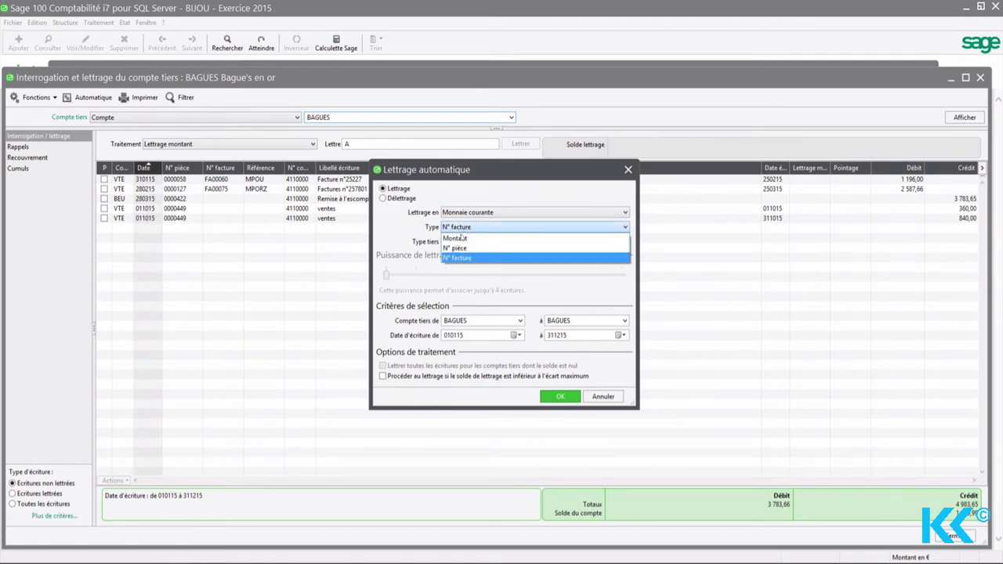
{"action": "left_click", "coordinate": [458, 238]}
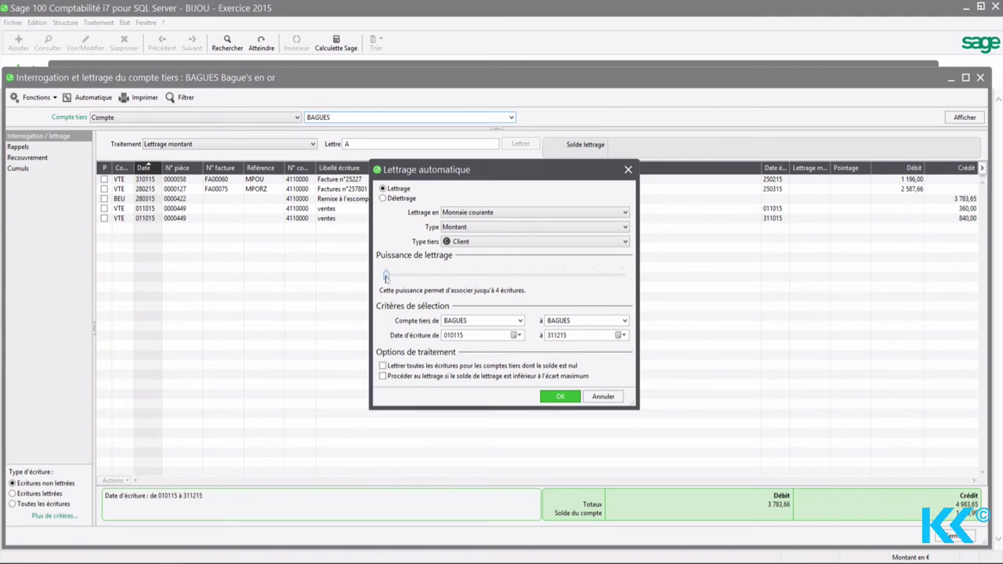
- Try raising the Puissance de lettrage to its maximum, and return it to the lowest level of 4 entries
{"action": "left_click_drag", "start_coordinate": [386, 278], "coordinate": [410, 279]}
{"action": "left_click_drag", "start_coordinate": [418, 276], "coordinate": [632, 280]}
{"action": "left_click_drag", "start_coordinate": [622, 278], "coordinate": [386, 285]}
- Clear both ends of the Compte tiers range and run the automatic lettering for all client accounts
{"action": "double_click", "coordinate": [456, 319]}
{"action": "key", "text": "BackSpace"}
{"action": "key", "text": "Tab"}
{"action": "key", "text": "BackSpace"}
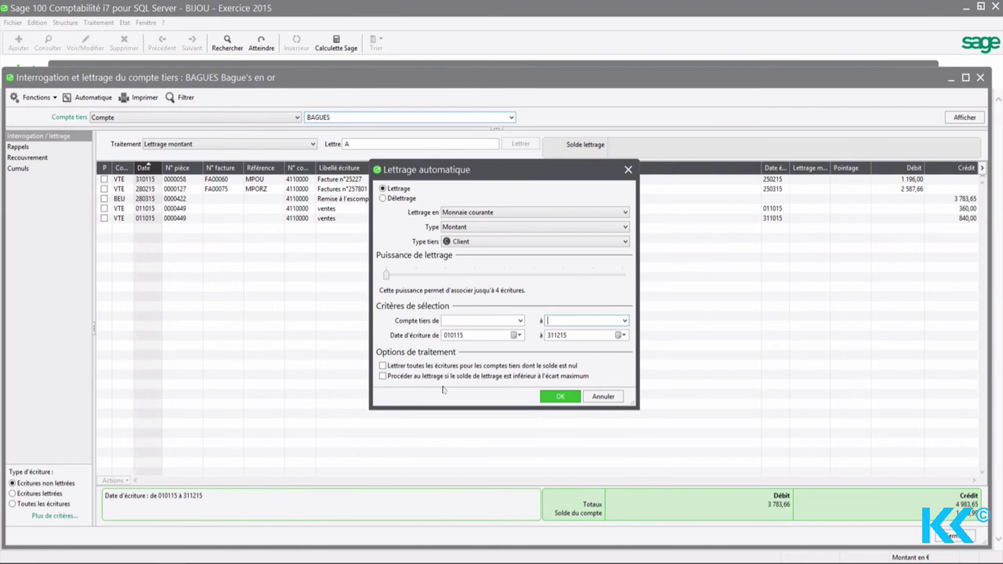
{"action": "left_click", "coordinate": [559, 398]}
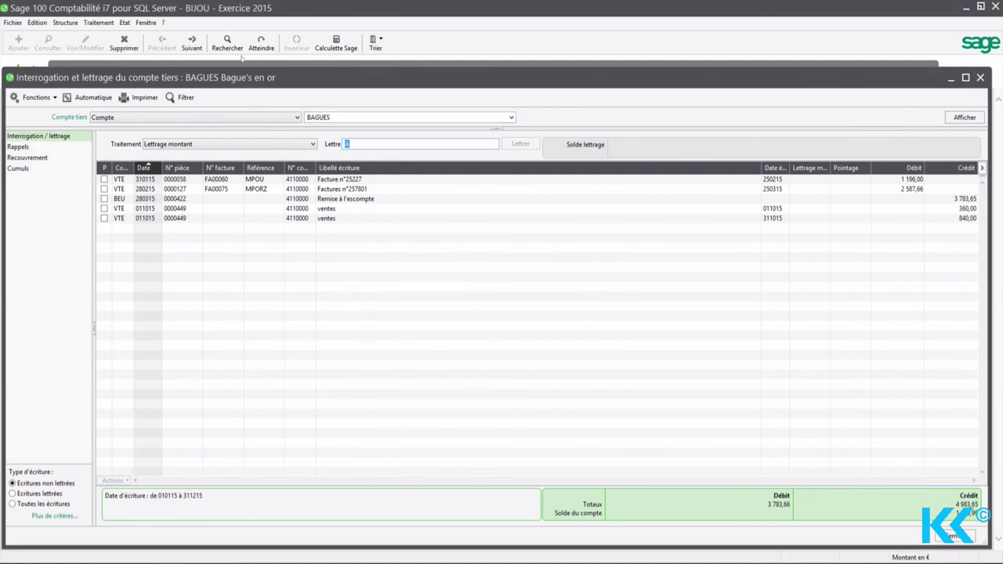
- Display Toutes les écritures and go through the third-party accounts following BAGUES one by one to examine their lettering codes
{"action": "left_click", "coordinate": [26, 507]}
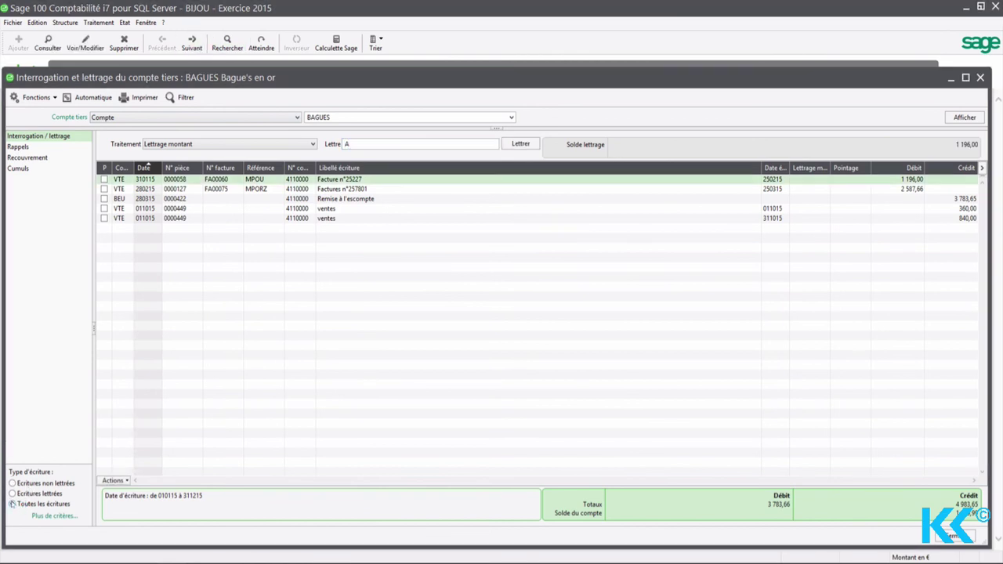
{"action": "left_click", "coordinate": [192, 46]}
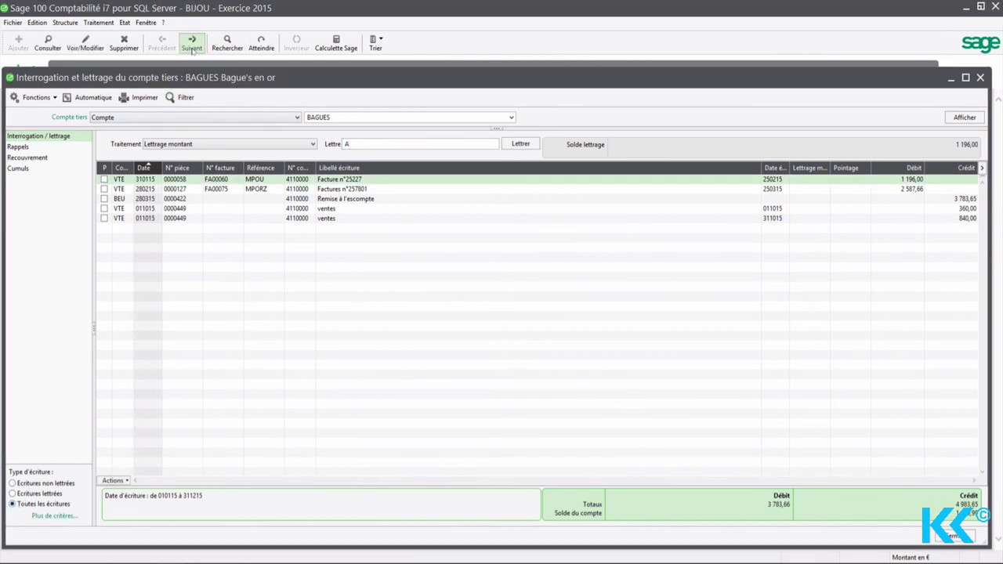
{"action": "left_click", "coordinate": [192, 45]}
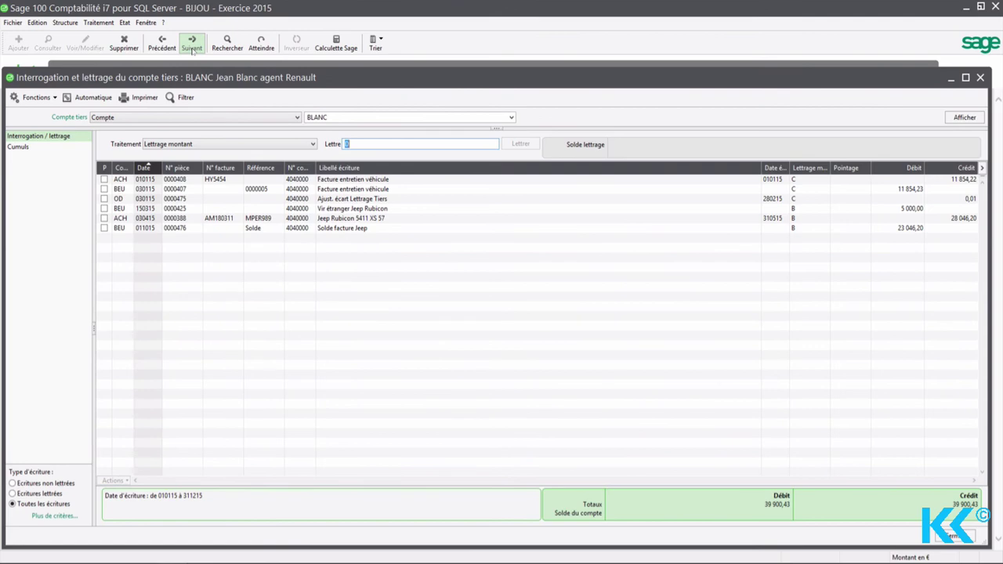
{"action": "left_click", "coordinate": [192, 46]}
{"action": "left_click", "coordinate": [192, 45]}
{"action": "left_click", "coordinate": [192, 46]}
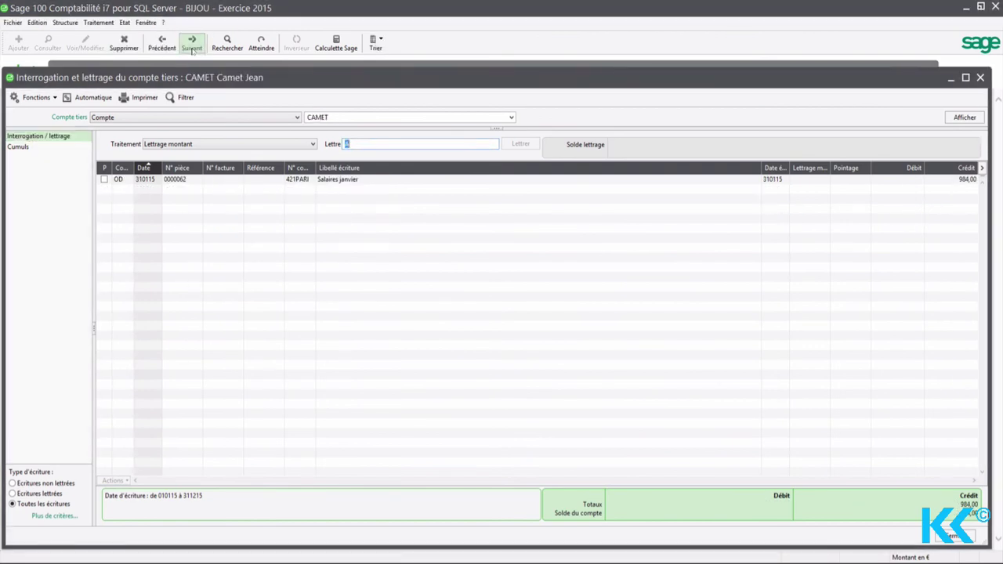
{"action": "left_click", "coordinate": [192, 45]}
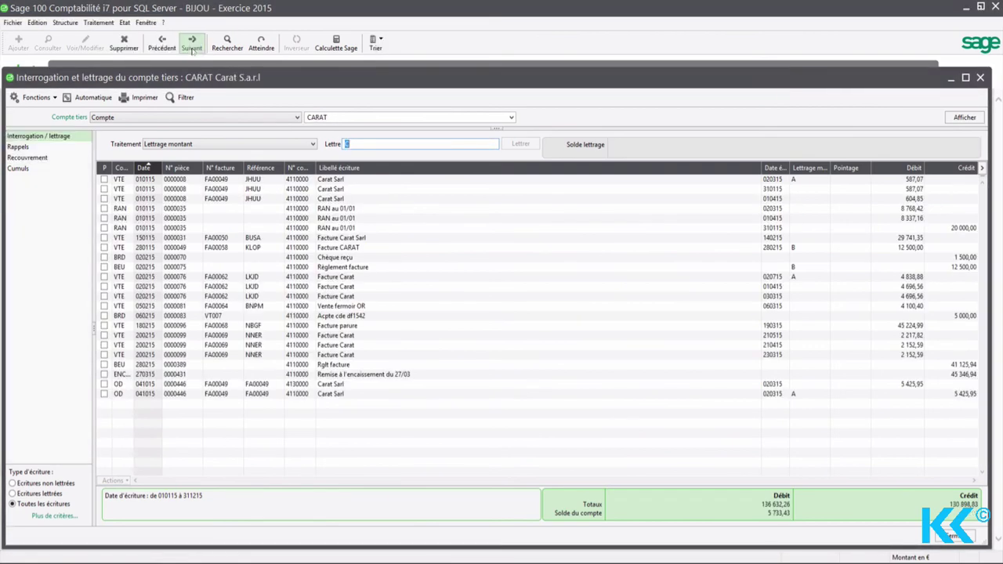
{"action": "left_click", "coordinate": [192, 45]}
{"action": "left_click", "coordinate": [192, 45]}
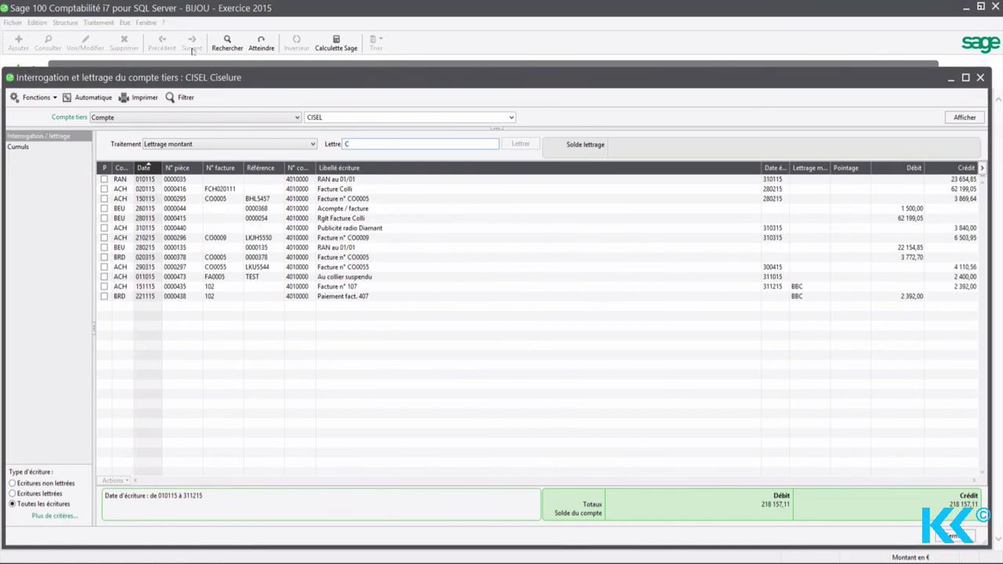
{"action": "left_click", "coordinate": [192, 46]}
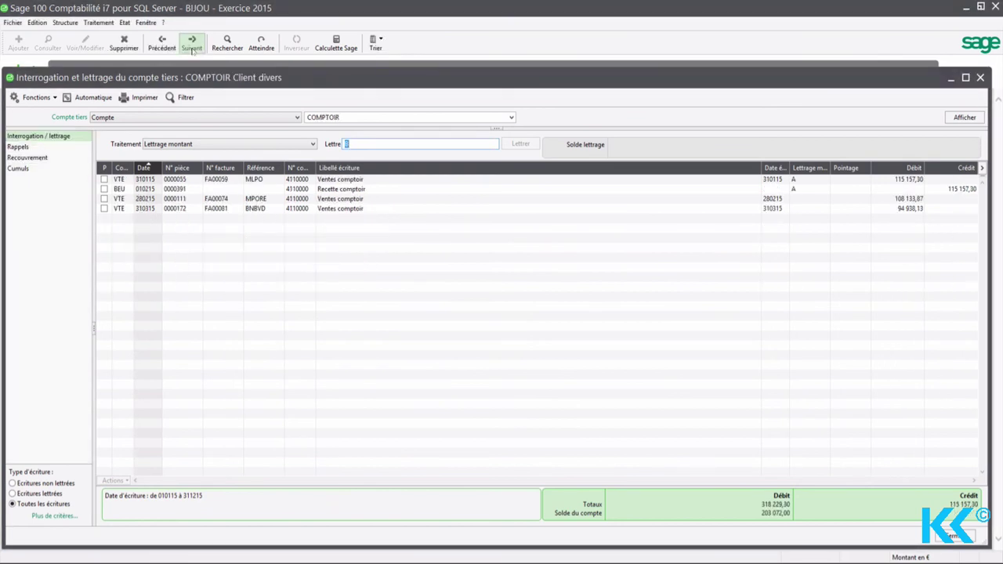
{"action": "left_click", "coordinate": [192, 46]}
{"action": "left_click", "coordinate": [192, 47]}
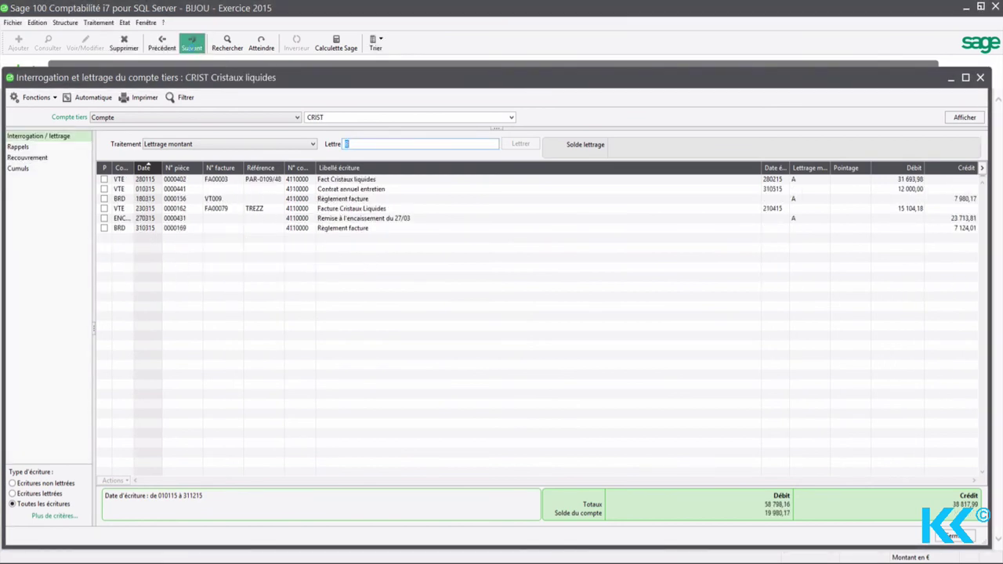
{"action": "left_click", "coordinate": [192, 47]}
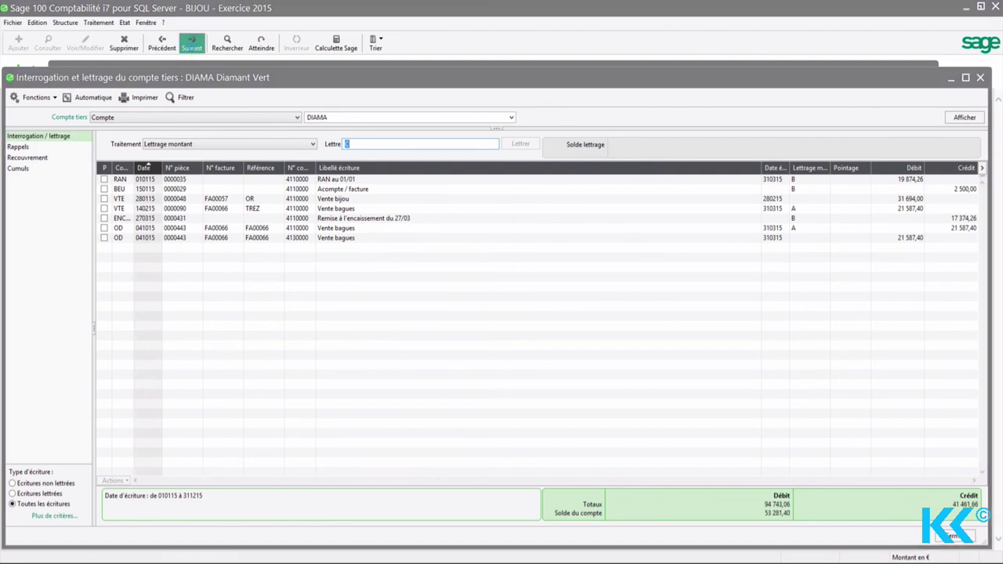
{"action": "left_click", "coordinate": [192, 47]}
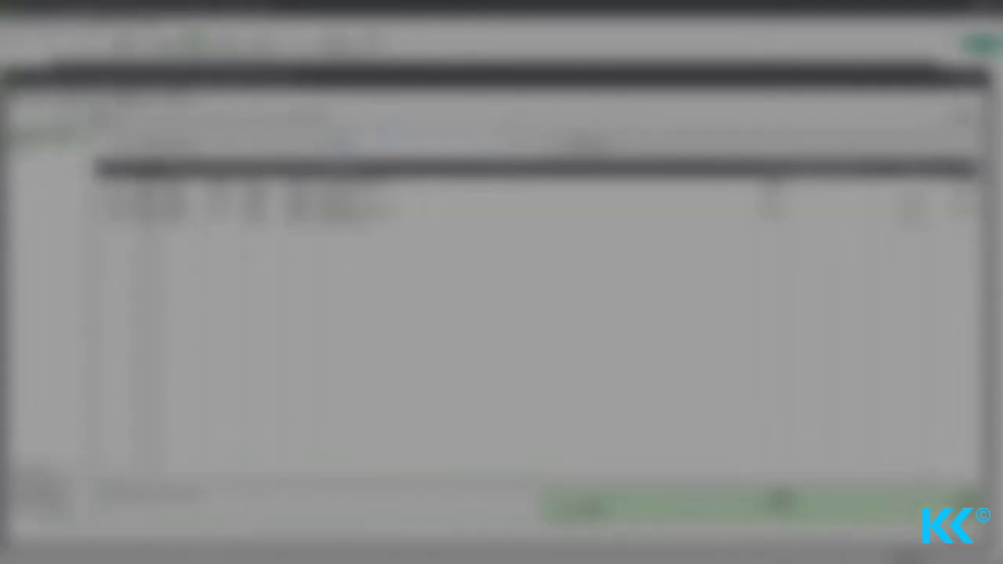